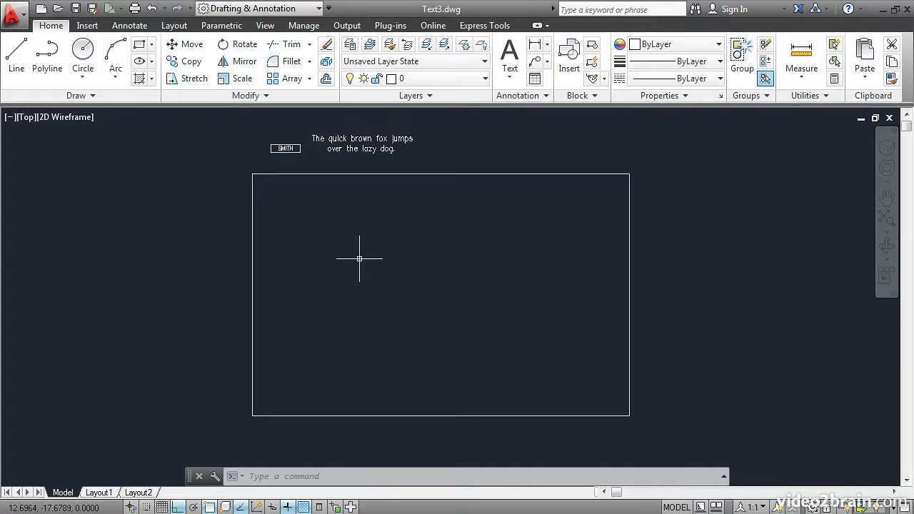
Start the Multiline Text (MTEXT) command from the Annotation panel's Text dropdown.
left_click(511, 81)
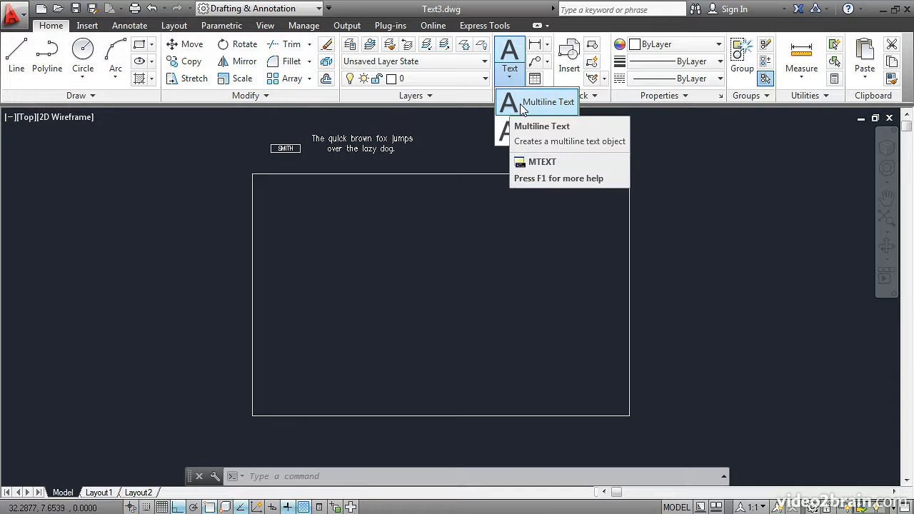
left_click(524, 105)
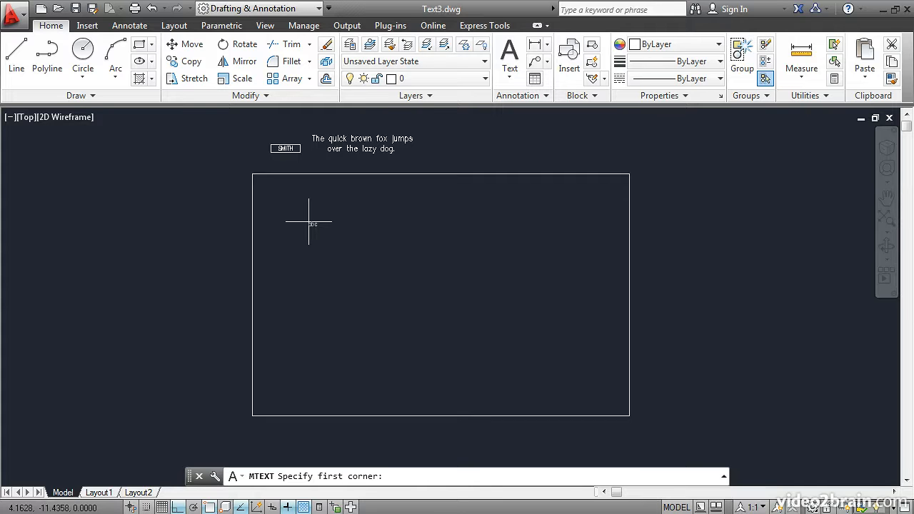
Define the MText box from the frame's top-left corner to its bottom-right corner.
left_click(253, 175)
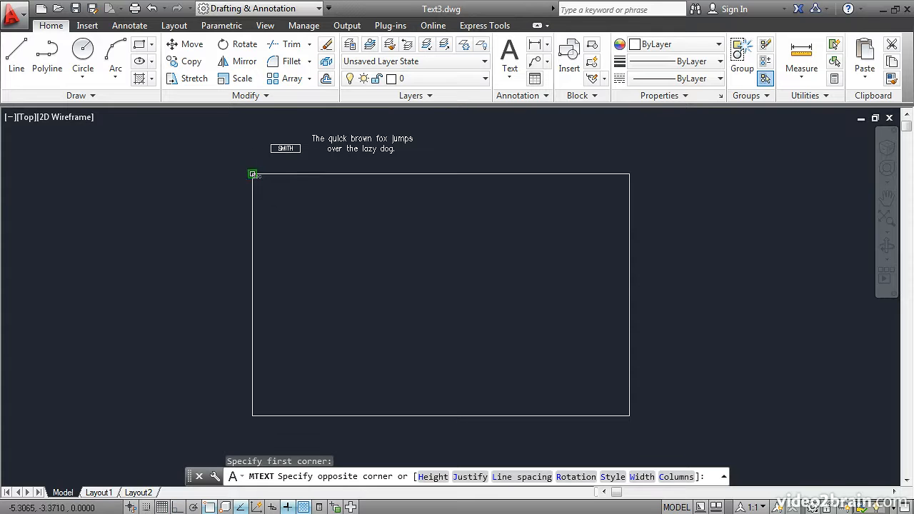
left_click(630, 416)
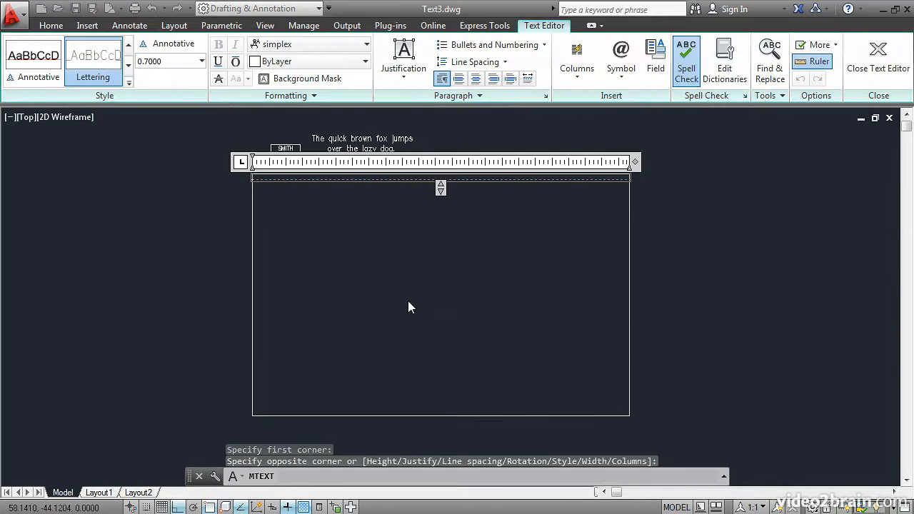
scroll(300, 187, "up", 4)
middle_click_drag(245, 176, 273, 271)
scroll(273, 271, "up", 2)
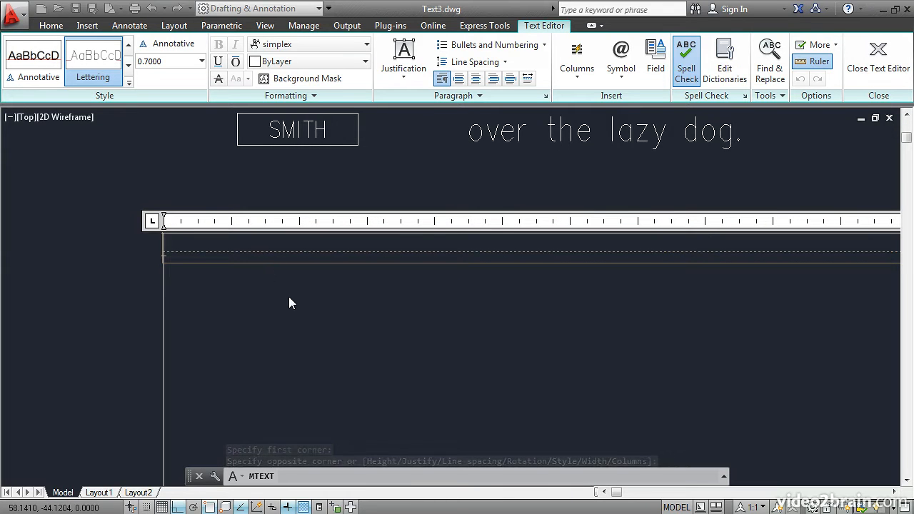
Type the test text 'Write some text', then select and delete it.
type("Writ")
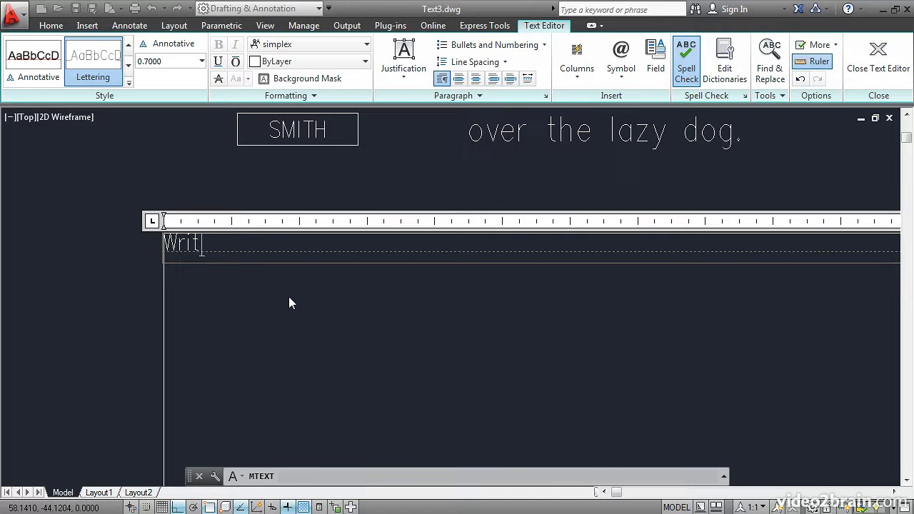
type("e some text")
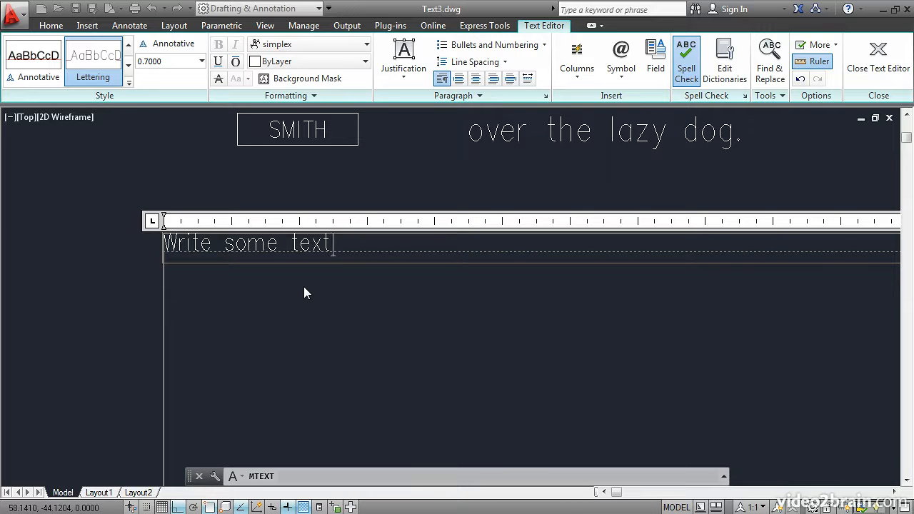
left_click_drag(332, 245, 164, 251)
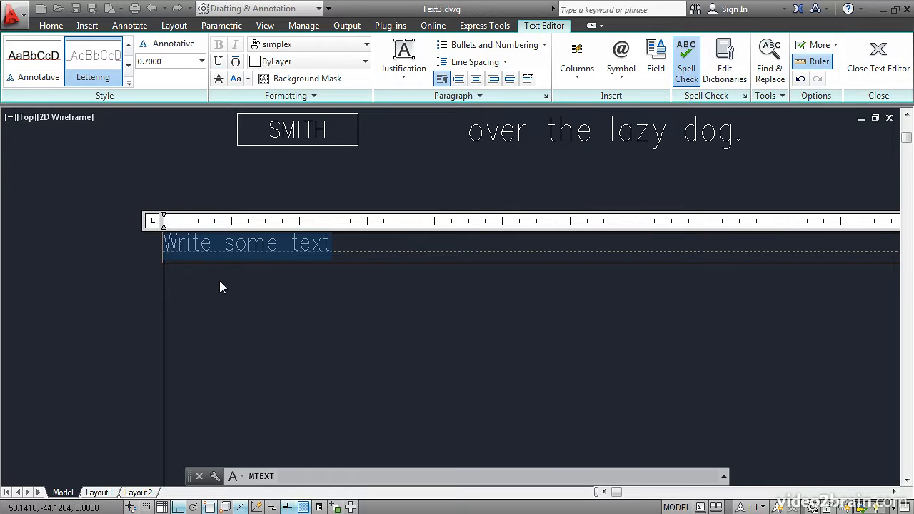
key("Delete")
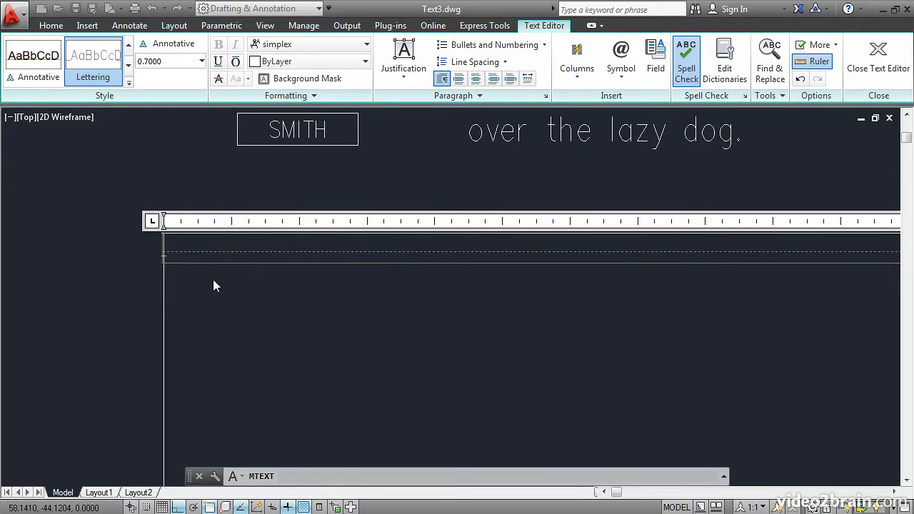
Import the Lorem Ipsum text file into the MText editor with Import Text.
right_click(170, 247)
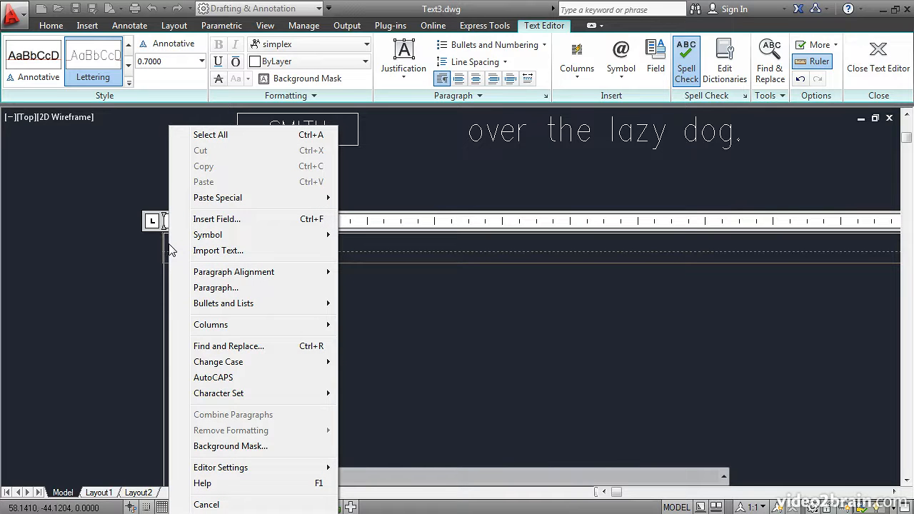
left_click(205, 252)
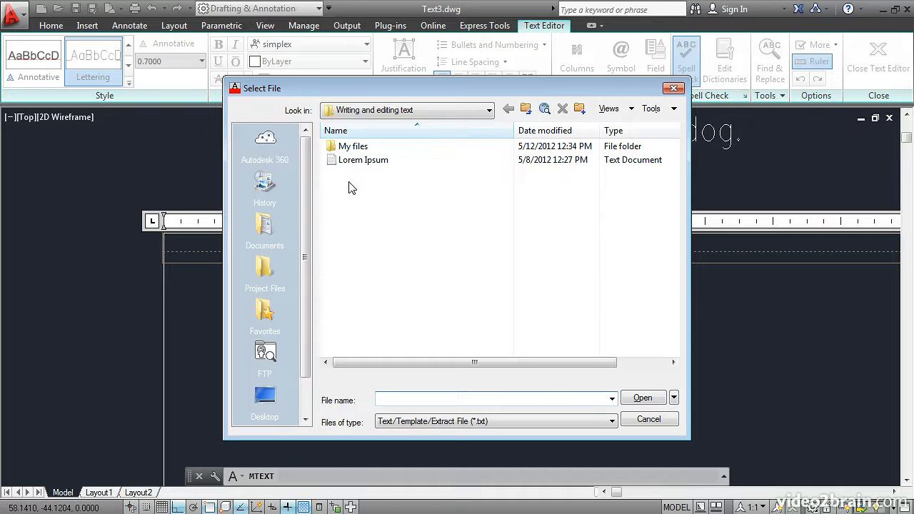
left_click(339, 160)
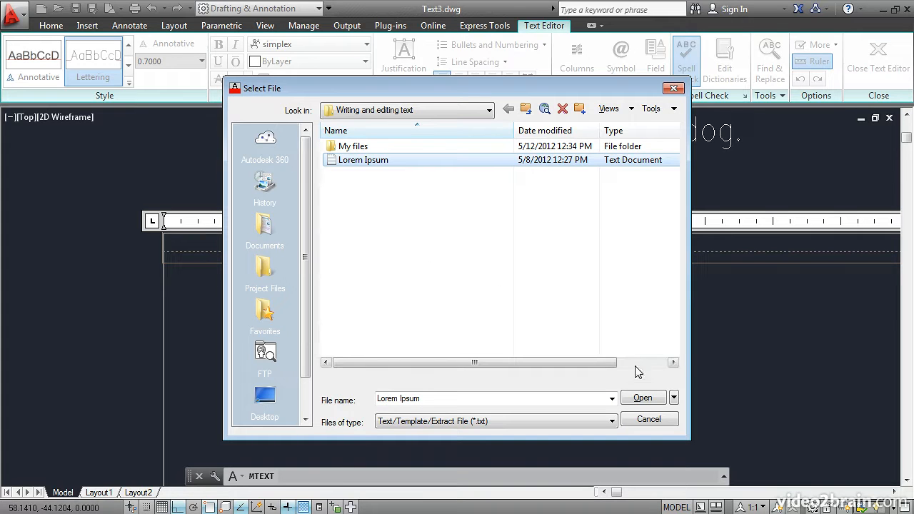
left_click(643, 399)
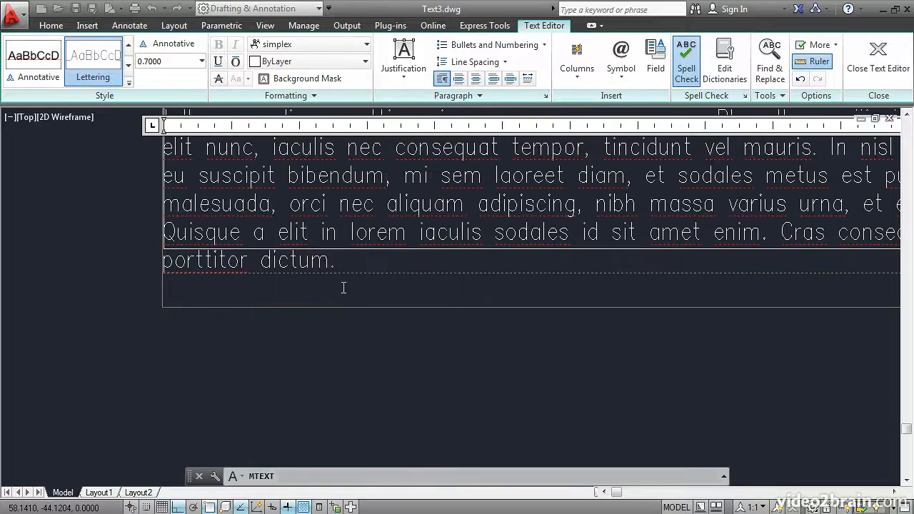
scroll(319, 341, "down", 5)
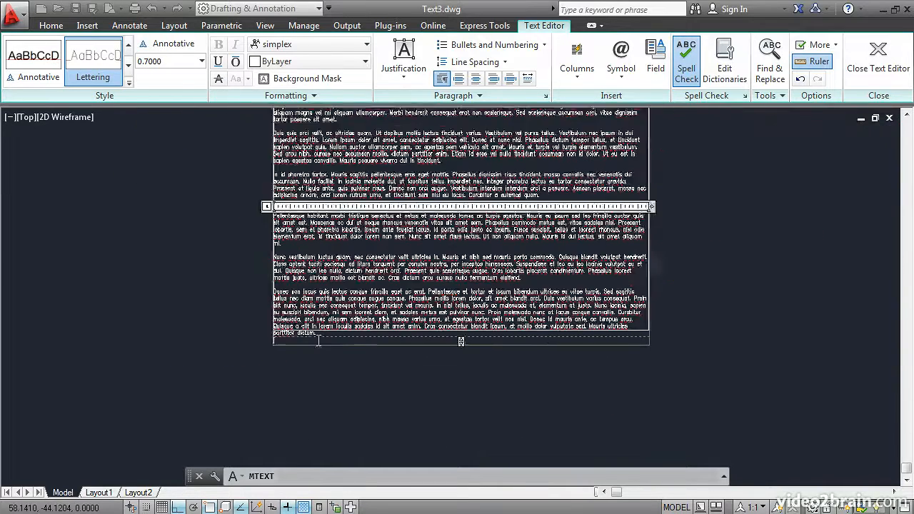
middle_click_drag(372, 281, 344, 344)
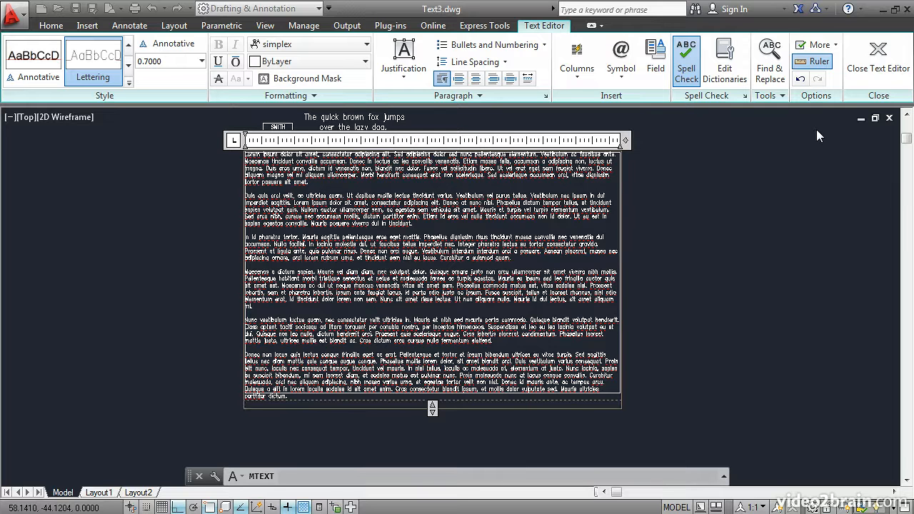
Halve the MText column height to form two columns, and narrow them to fit the frame.
left_click(880, 63)
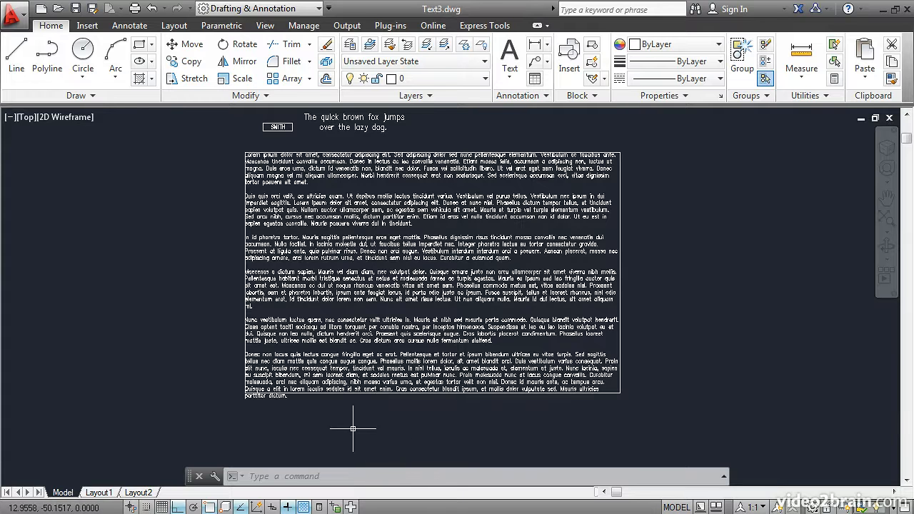
left_click(432, 340)
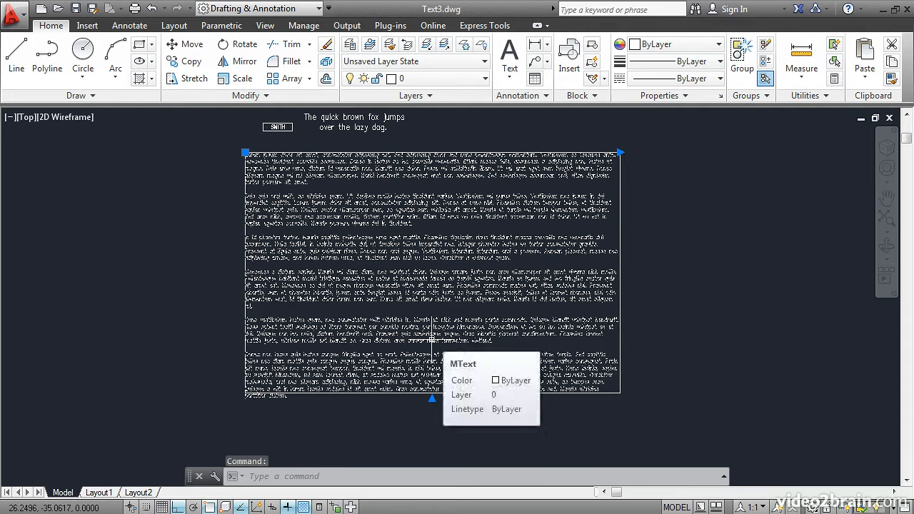
left_click(431, 398)
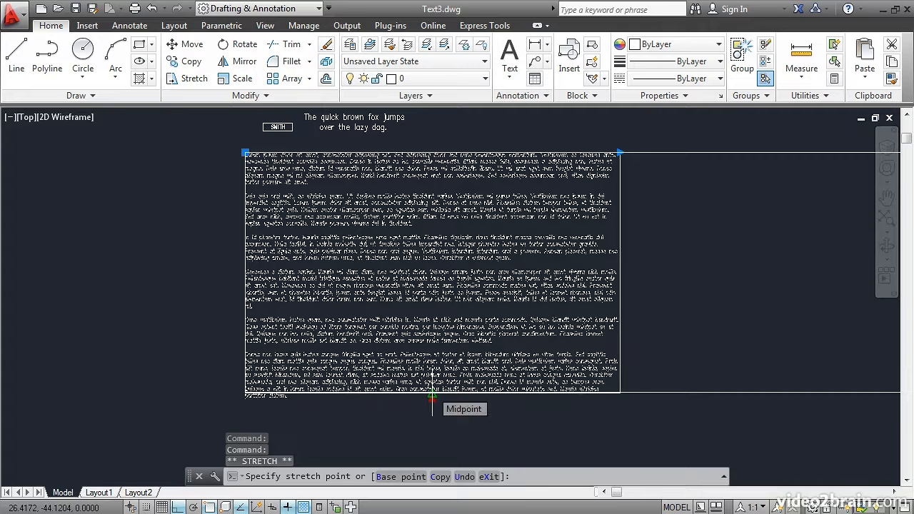
left_click(432, 395)
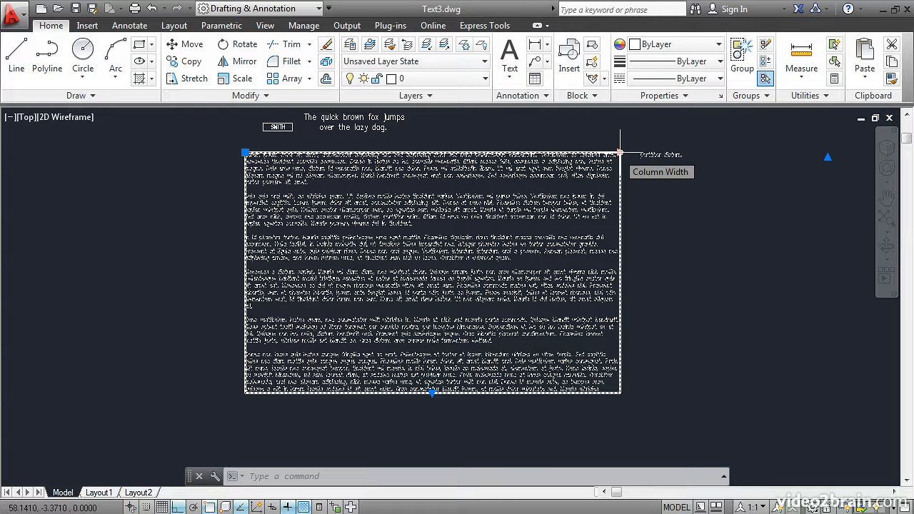
left_click(620, 152)
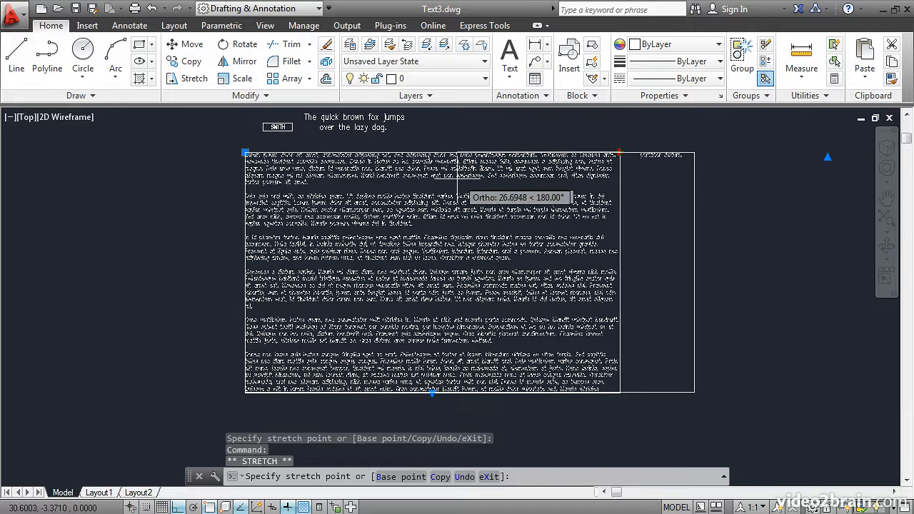
left_click(422, 180)
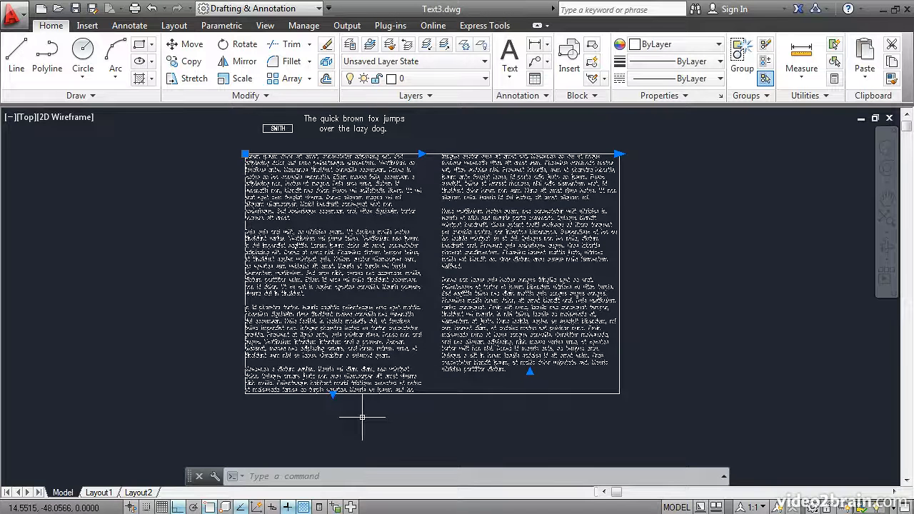
Move the Column Height grip slightly upward to shorten both columns, then deselect the text.
scroll(362, 417, "up", 2)
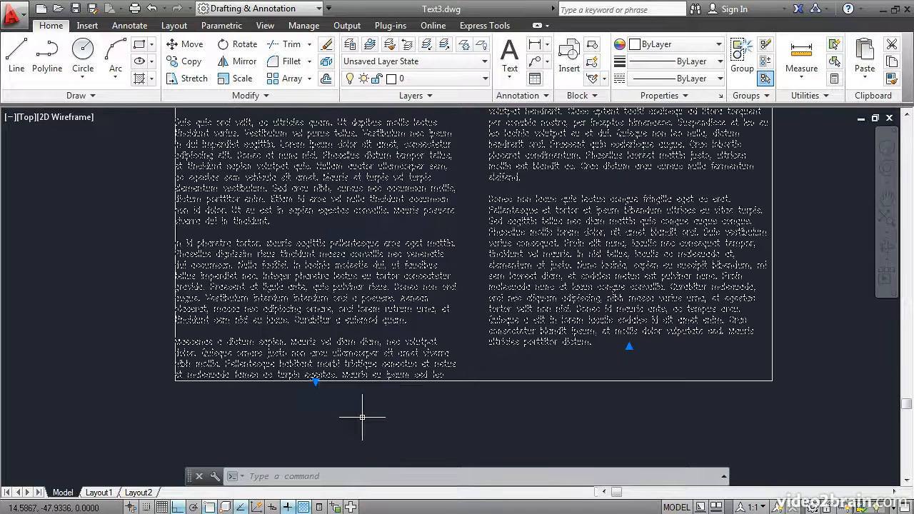
left_click(316, 380)
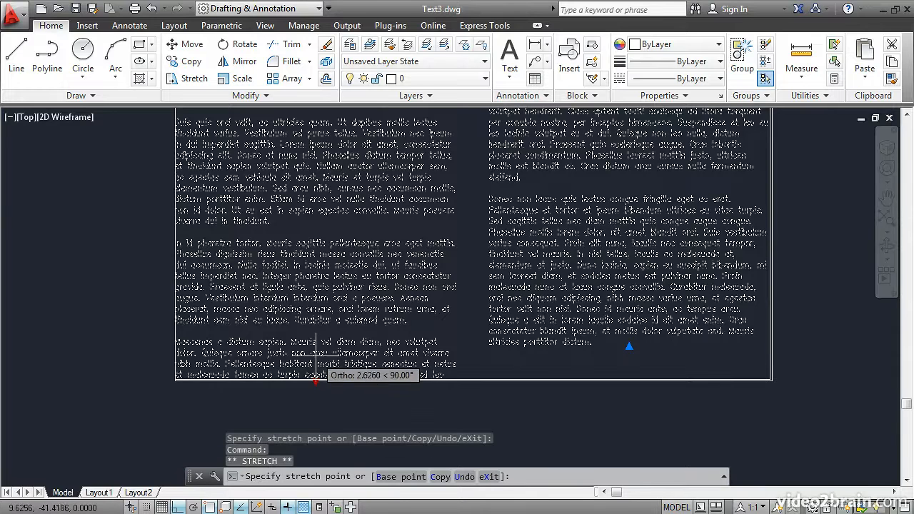
left_click(318, 367)
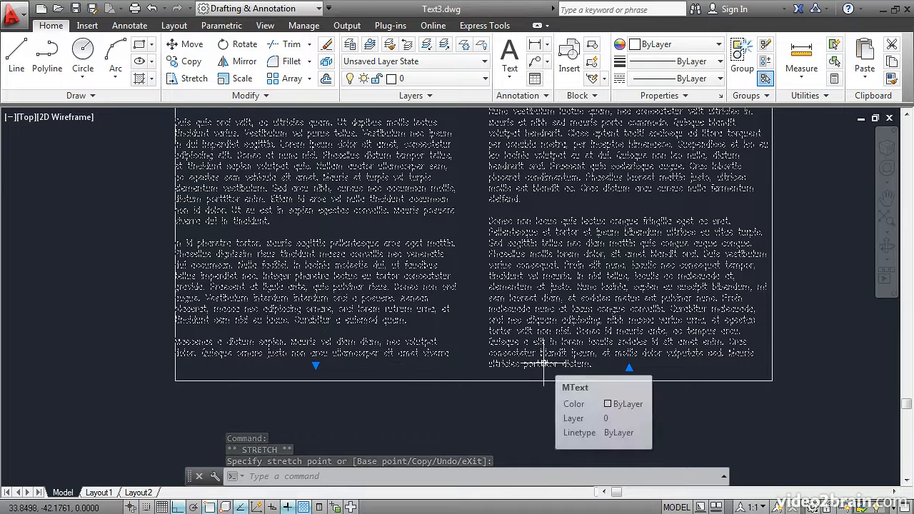
key("Escape")
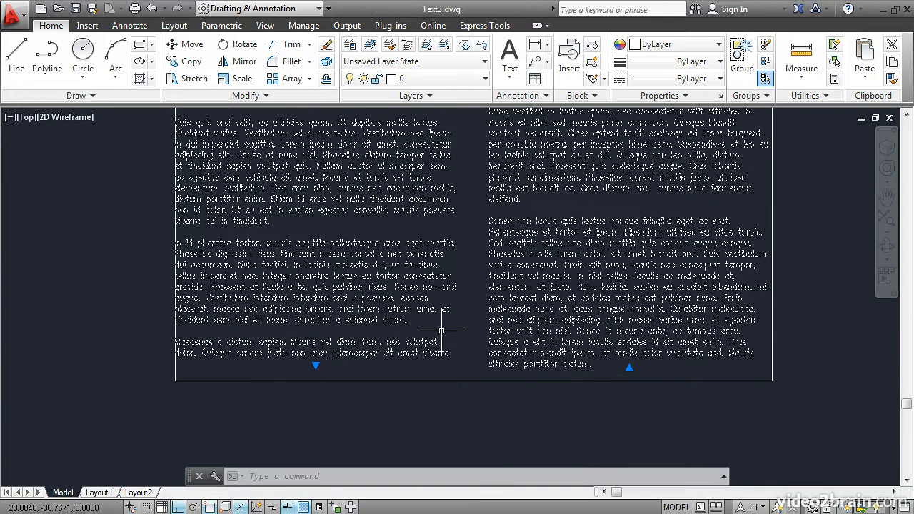
key("Escape")
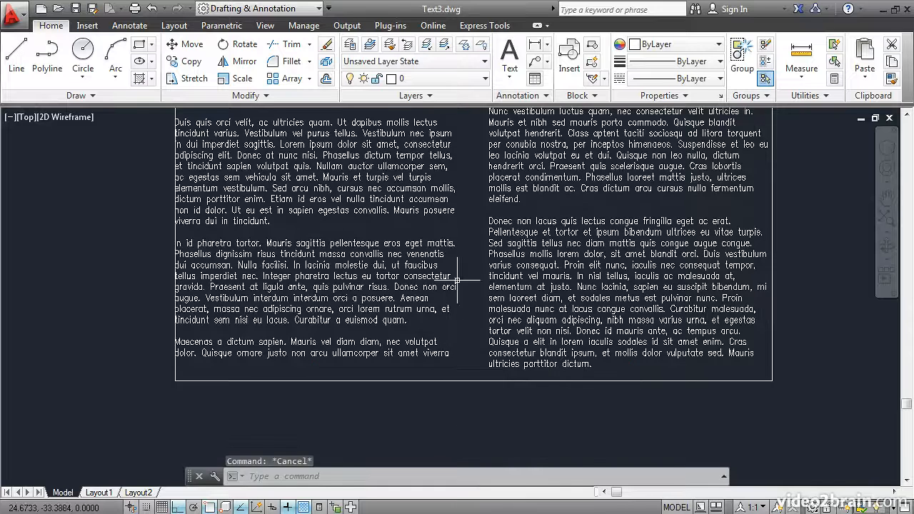
middle_click_drag(481, 155, 479, 261)
scroll(480, 261, "down", 2)
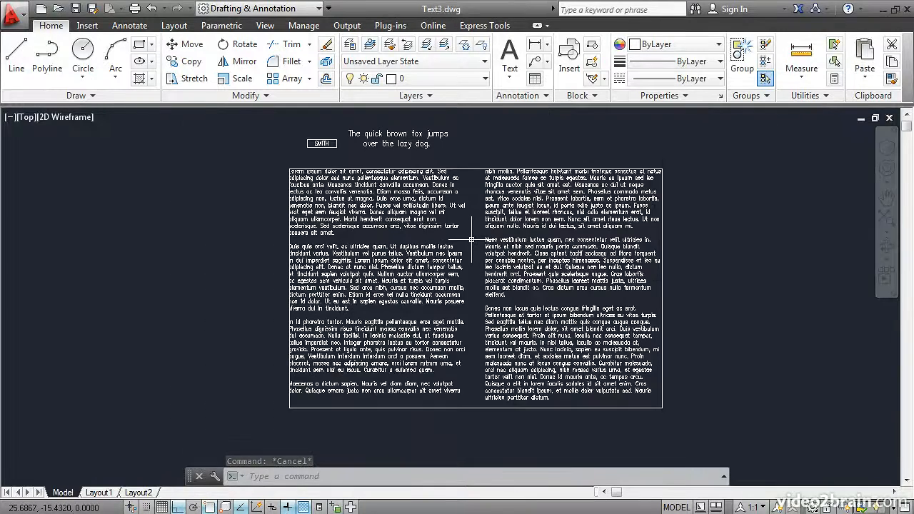
Reopen the MText editor and make the word 'dignissim' Red.
double_click(393, 227)
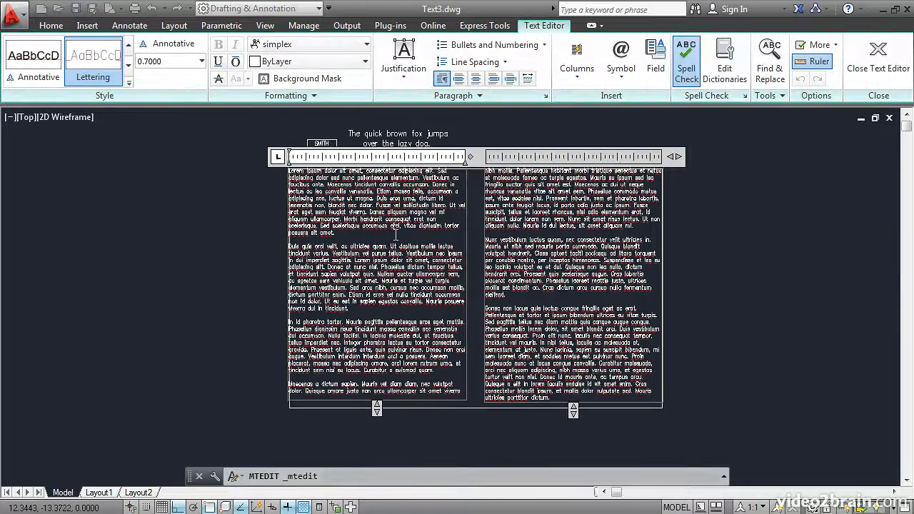
scroll(498, 231, "up", 3)
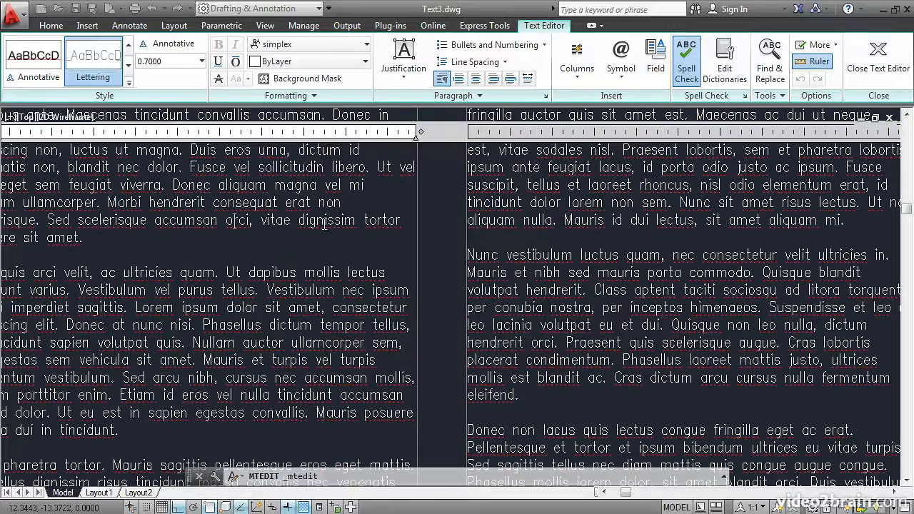
left_click_drag(299, 221, 355, 222)
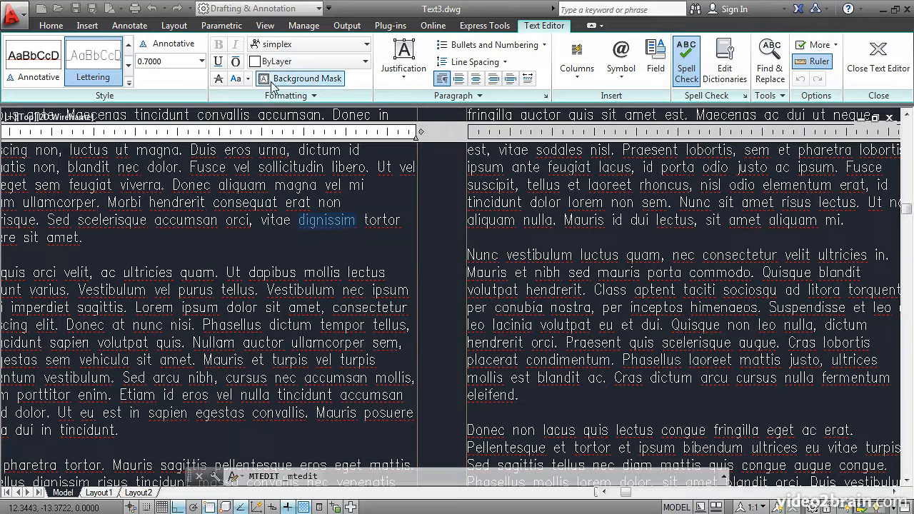
left_click(316, 64)
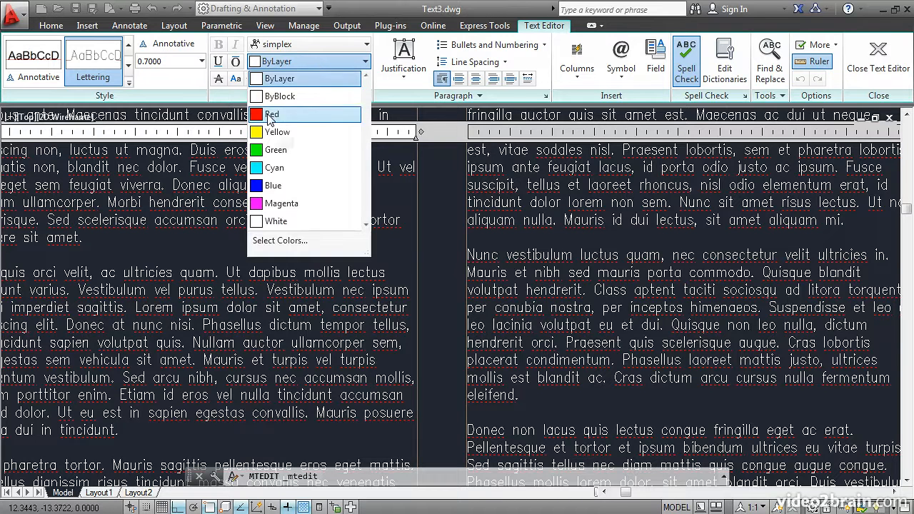
left_click(270, 116)
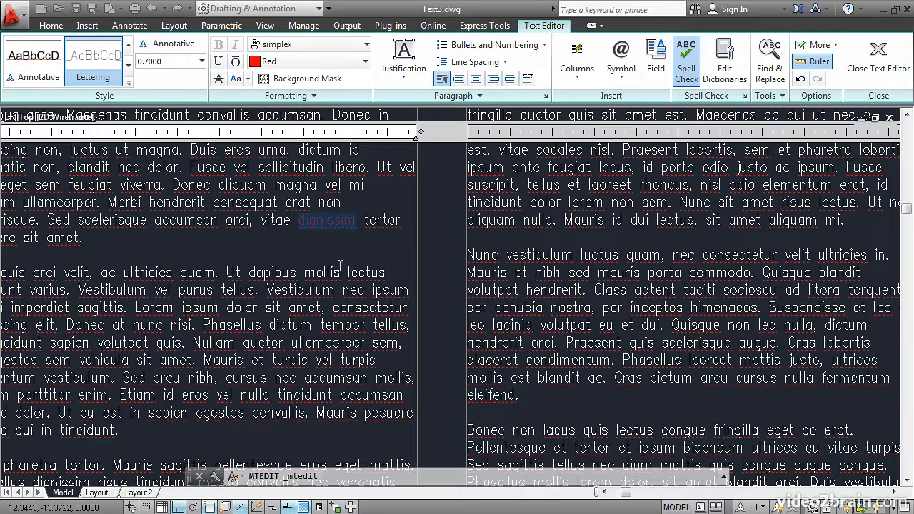
middle_click_drag(366, 261, 382, 268)
scroll(382, 268, "down", 5)
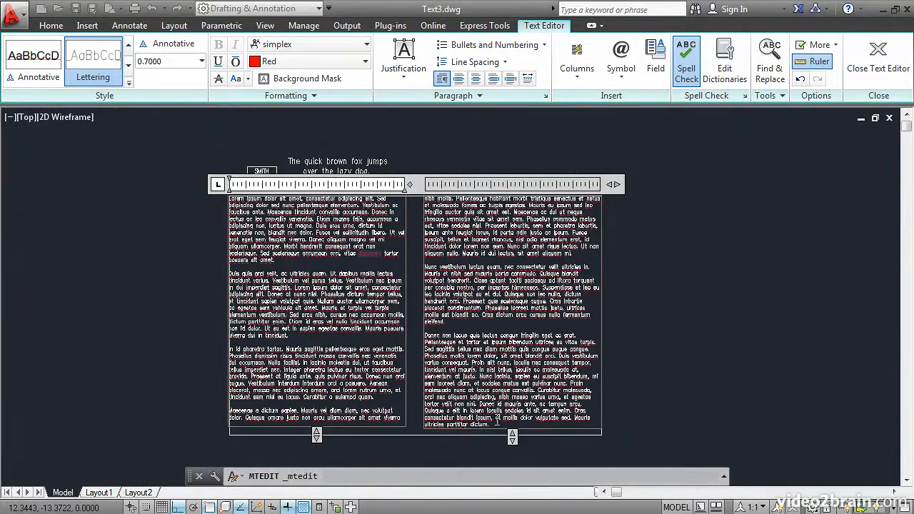
Apply Numbered list formatting to all the text, then close the Text Editor.
key("ctrl+a")
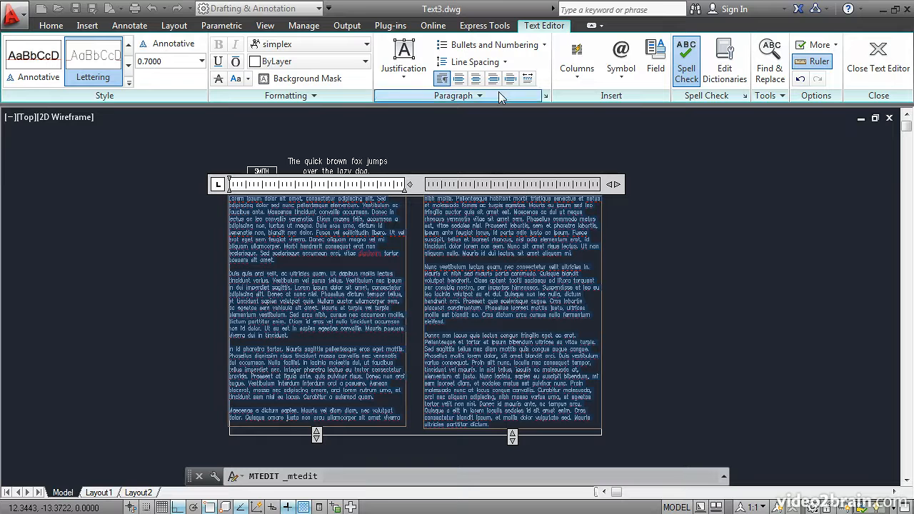
left_click(541, 46)
left_click(496, 78)
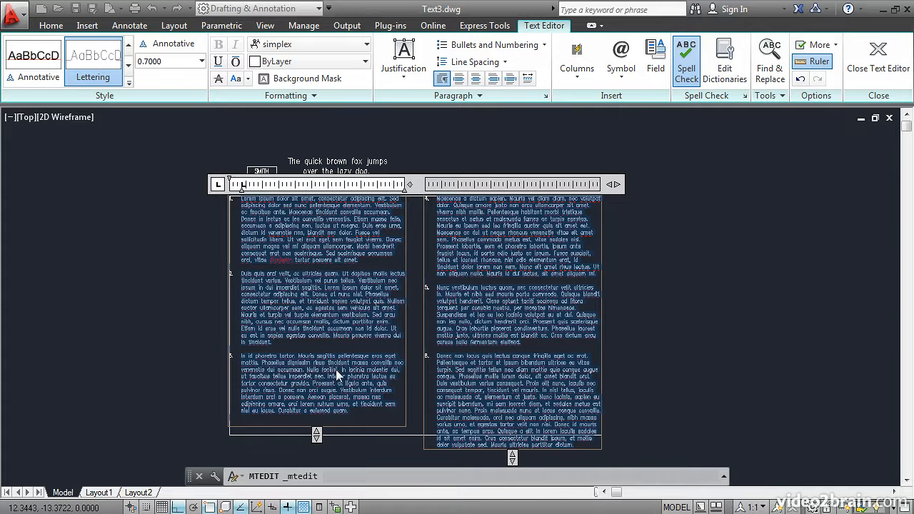
middle_click_drag(344, 365, 386, 308)
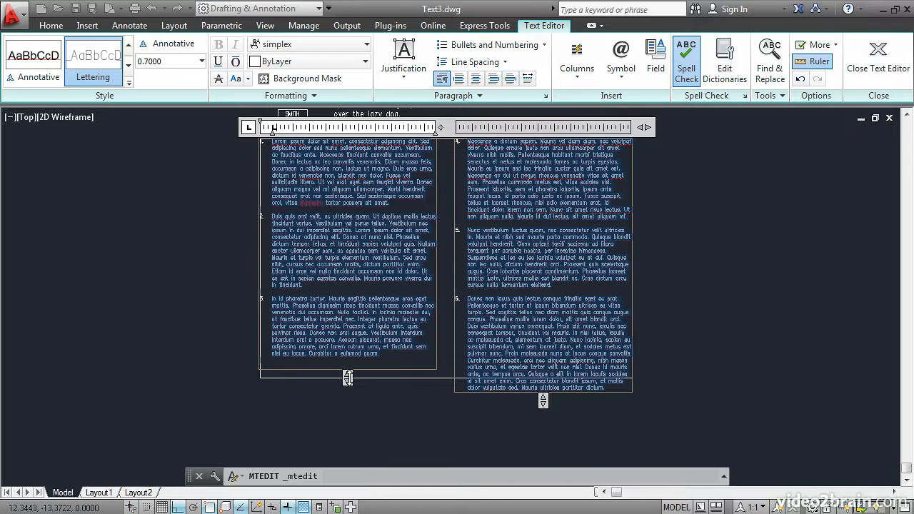
left_click(879, 60)
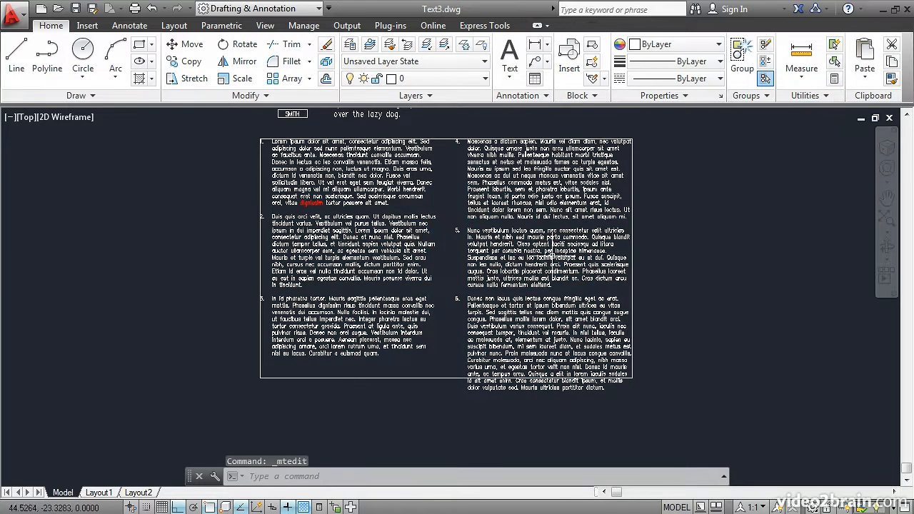
Drag the MText Column Height grip slightly downward to lengthen the columns.
left_click(507, 298)
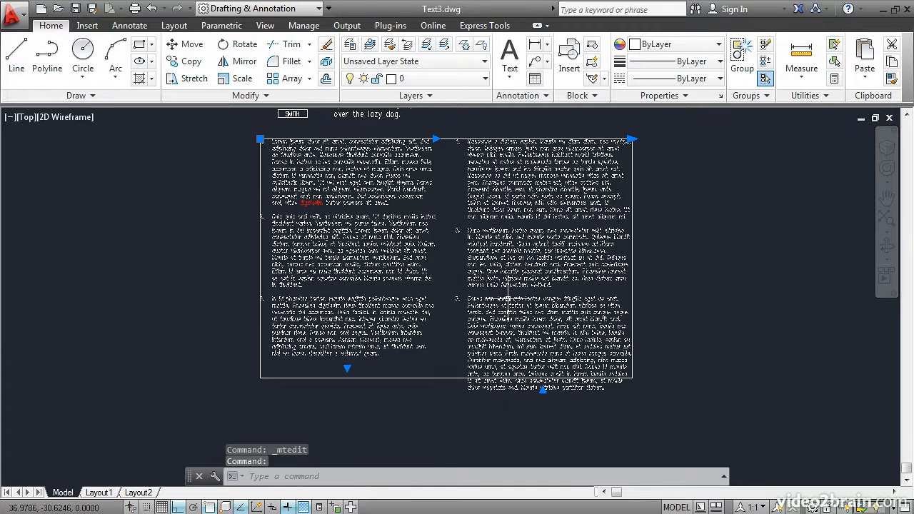
left_click(348, 368)
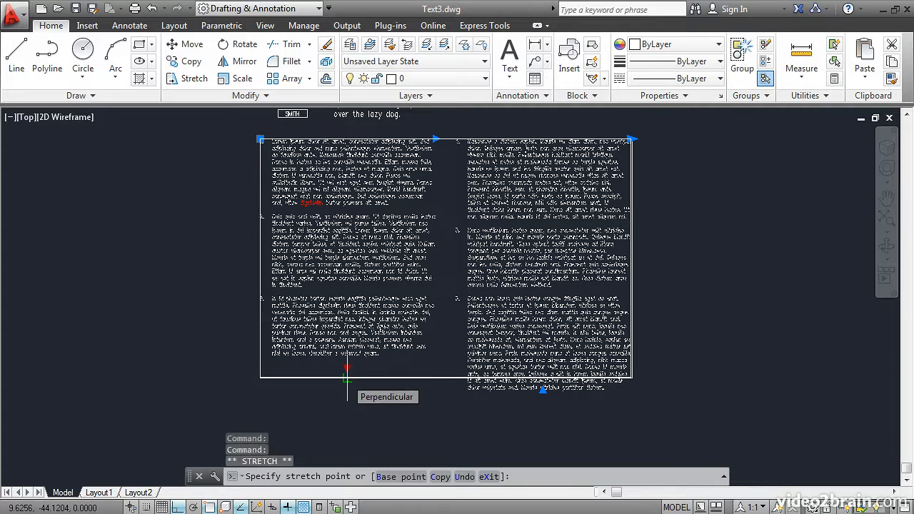
left_click(348, 378)
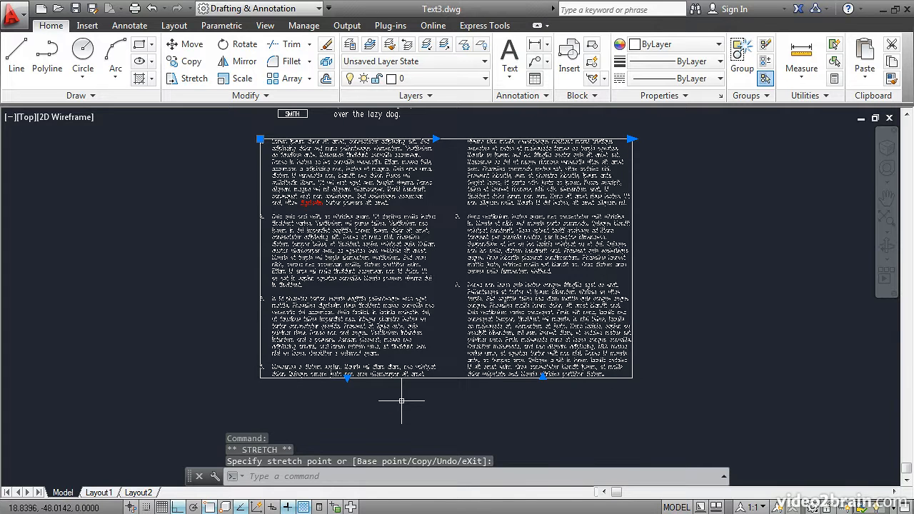
key("Escape")
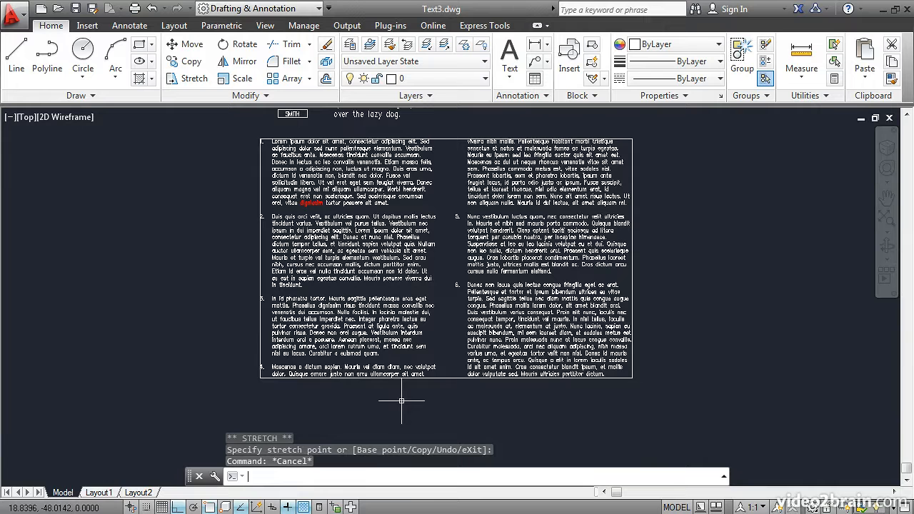